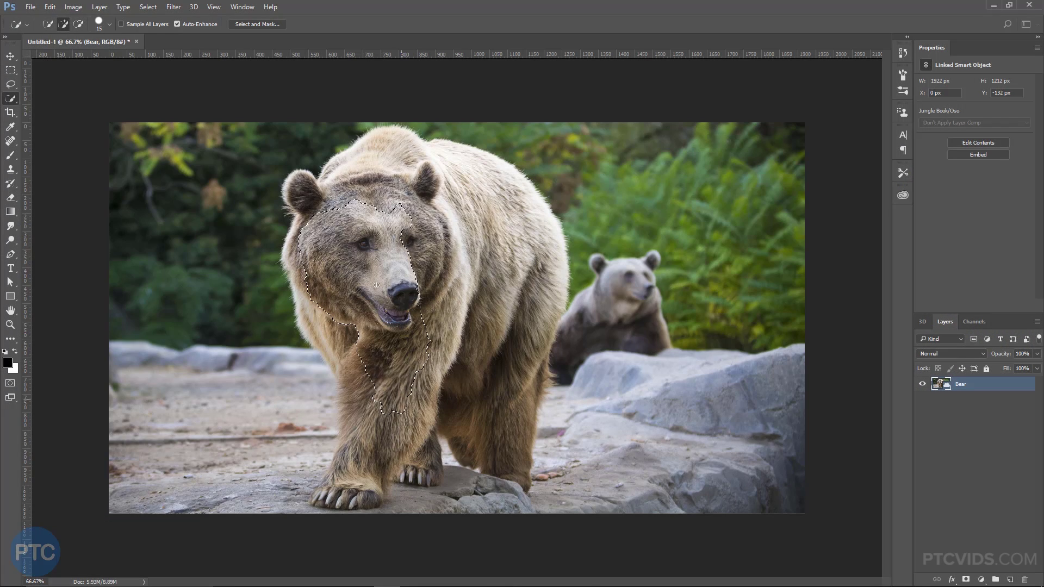
Quick-select the front bear, preview it in Select and Mask, then cancel
{"action": "left_click_drag", "start_coordinate": [376, 284], "coordinate": [447, 191]}
{"action": "left_click", "coordinate": [263, 24]}
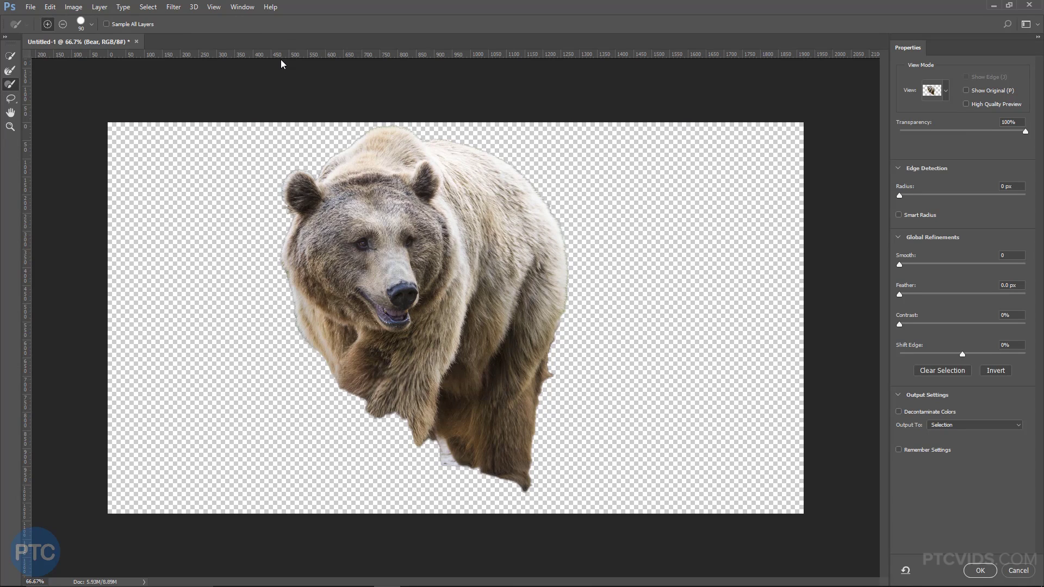
{"action": "left_click", "coordinate": [1020, 571]}
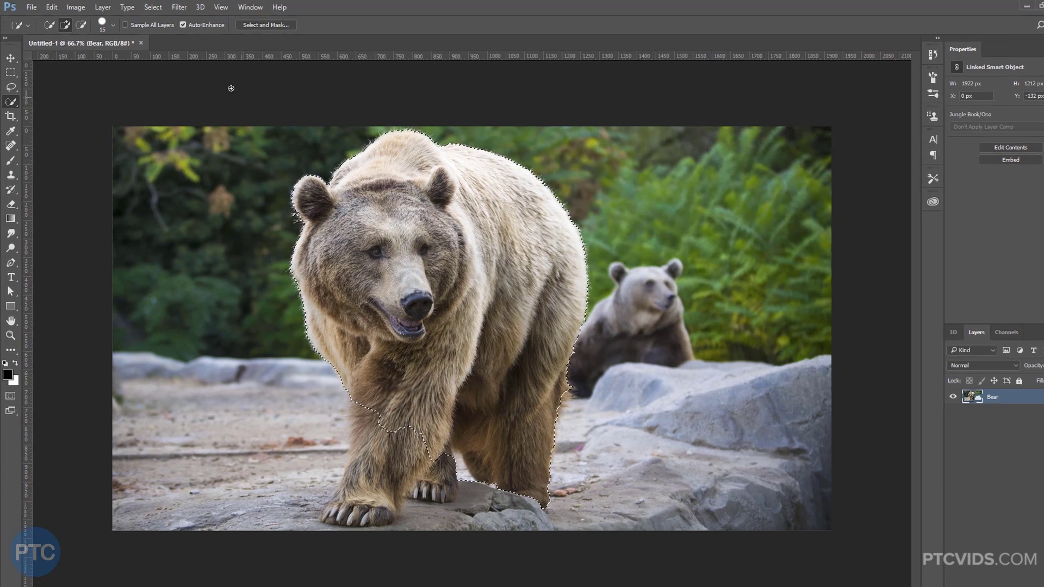
Open legacy Refine Edge for the bear selection and move its dialog off the bear
{"action": "left_click", "coordinate": [189, 8]}
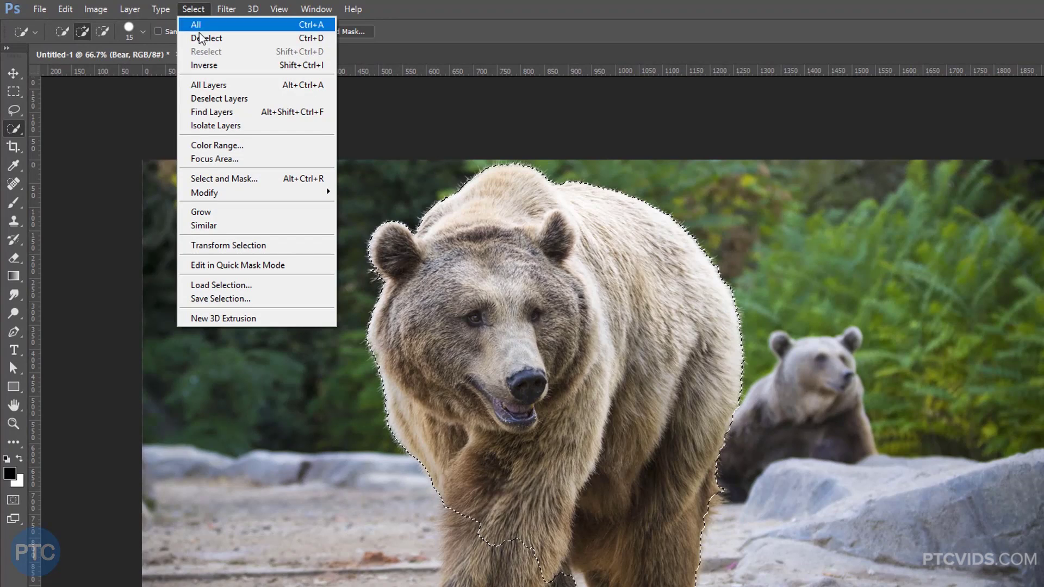
{"action": "left_click", "coordinate": [225, 181], "text": "shift"}
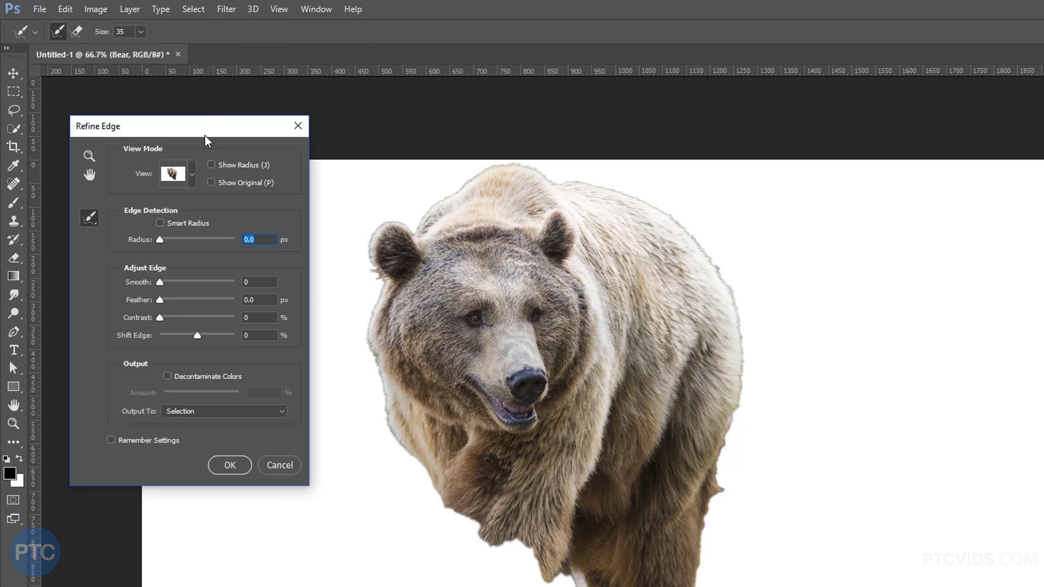
{"action": "left_click_drag", "start_coordinate": [189, 135], "coordinate": [262, 180]}
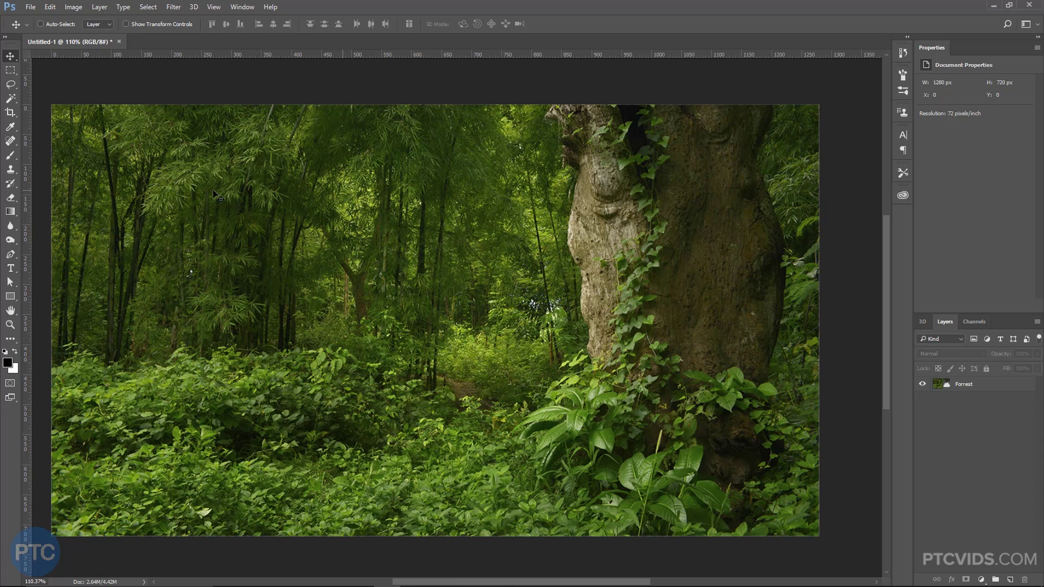
Enable the History Log as a text file, Photoshop Edit Log.txt, in the Desktop tip folder
{"action": "key", "text": "ctrl"}
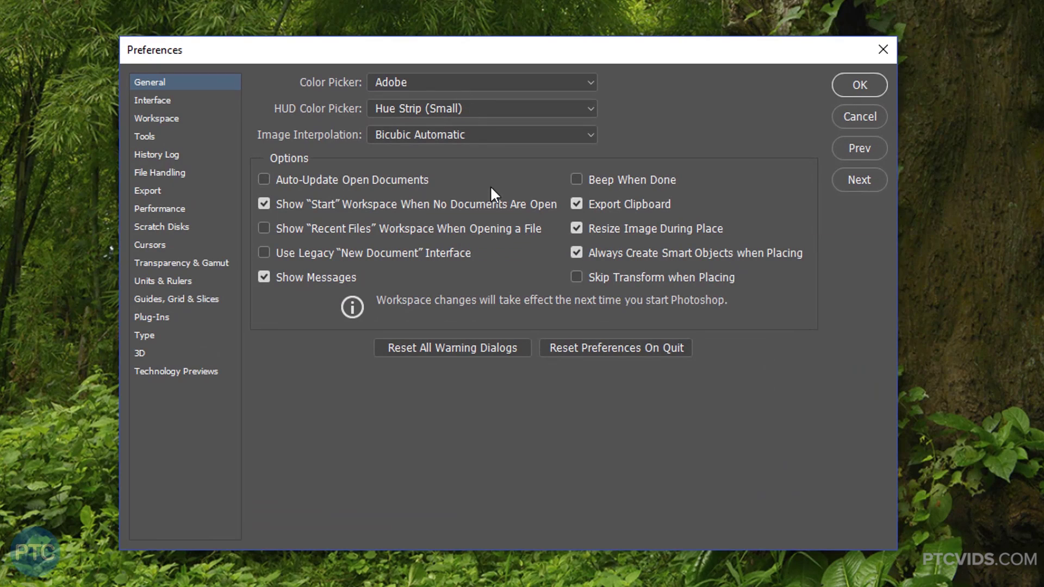
{"action": "left_click", "coordinate": [161, 160]}
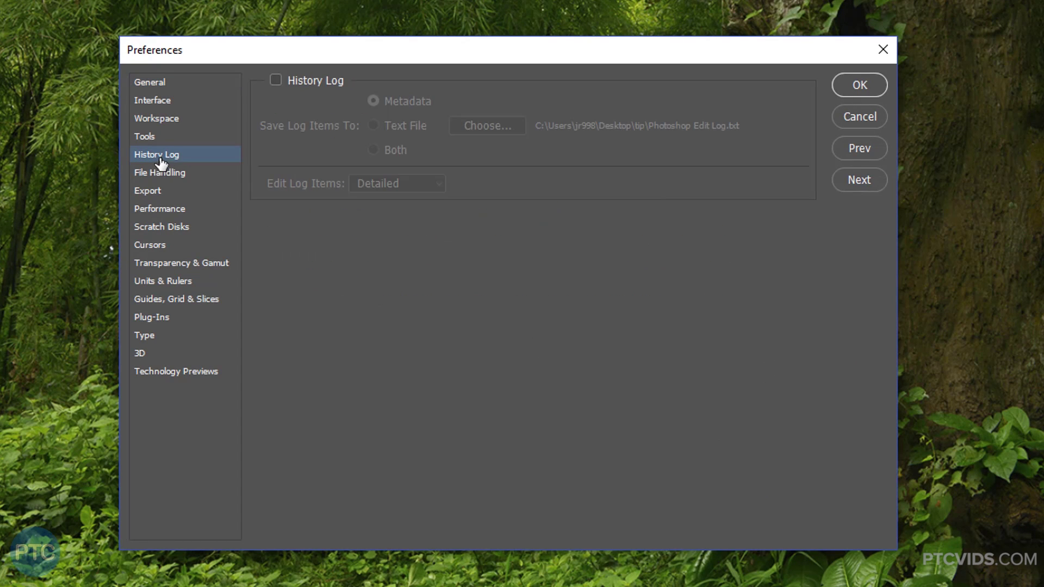
{"action": "left_click", "coordinate": [274, 80]}
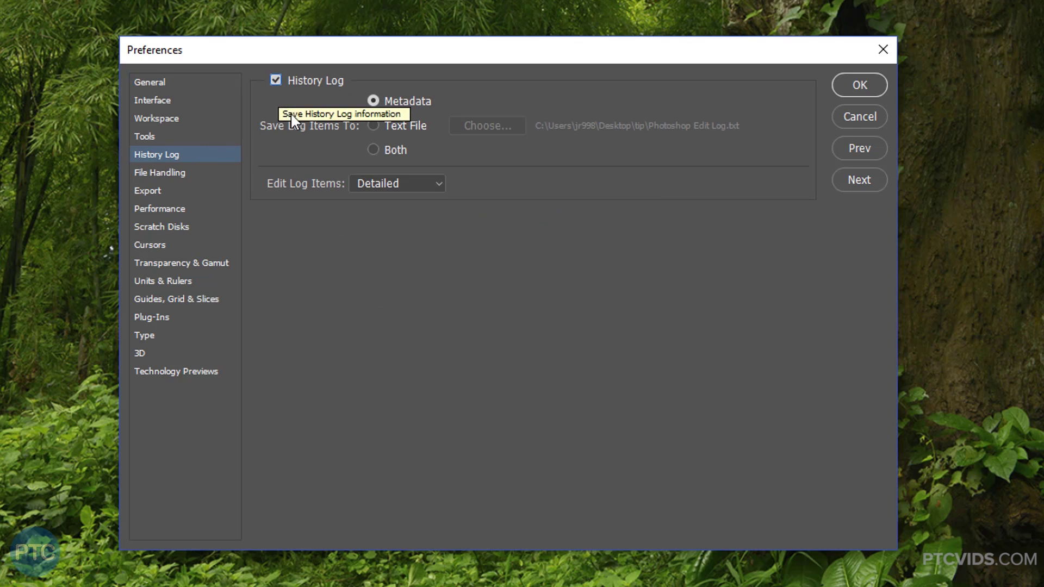
{"action": "left_click", "coordinate": [372, 125]}
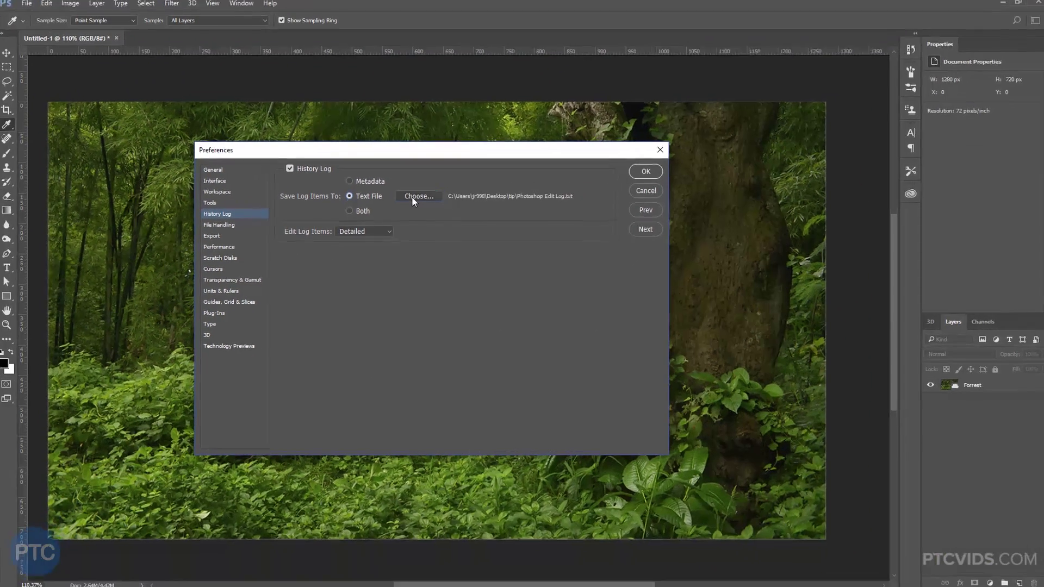
{"action": "left_click", "coordinate": [412, 197]}
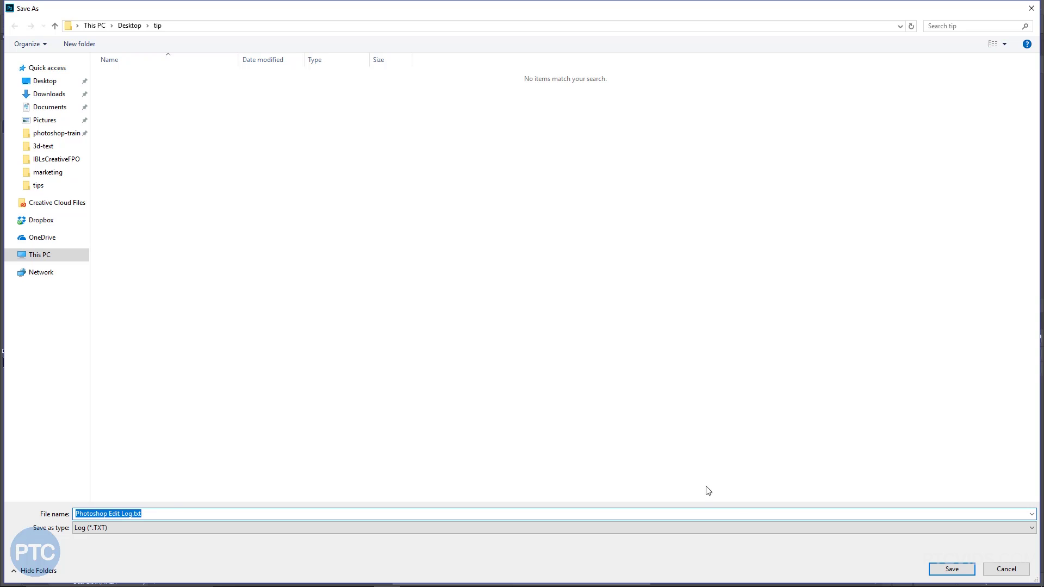
{"action": "left_click", "coordinate": [933, 571]}
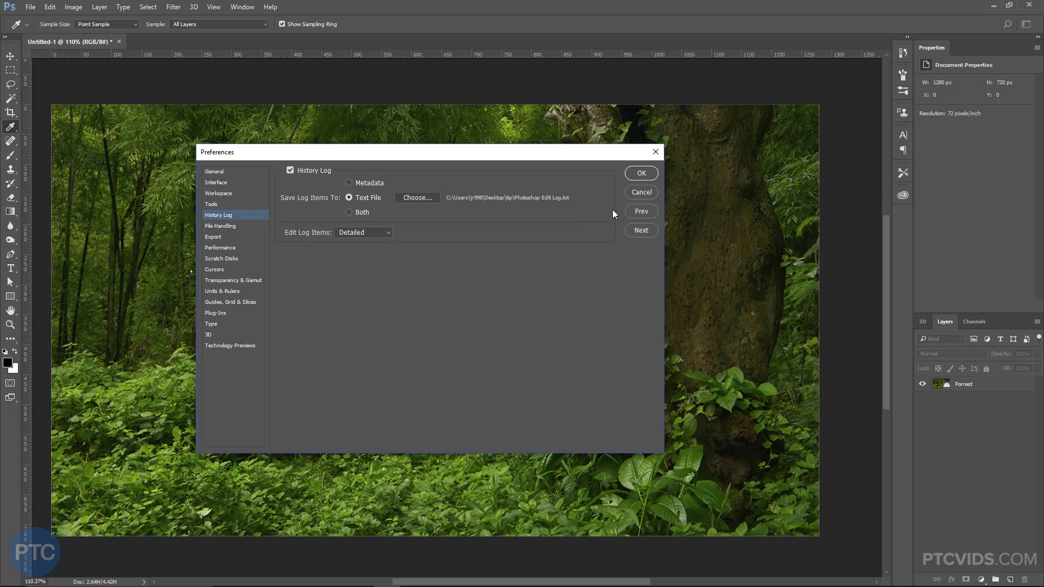
Apply the preferences and add a Curves adjustment layer with an S-shaped contrast curve
{"action": "left_click", "coordinate": [642, 173]}
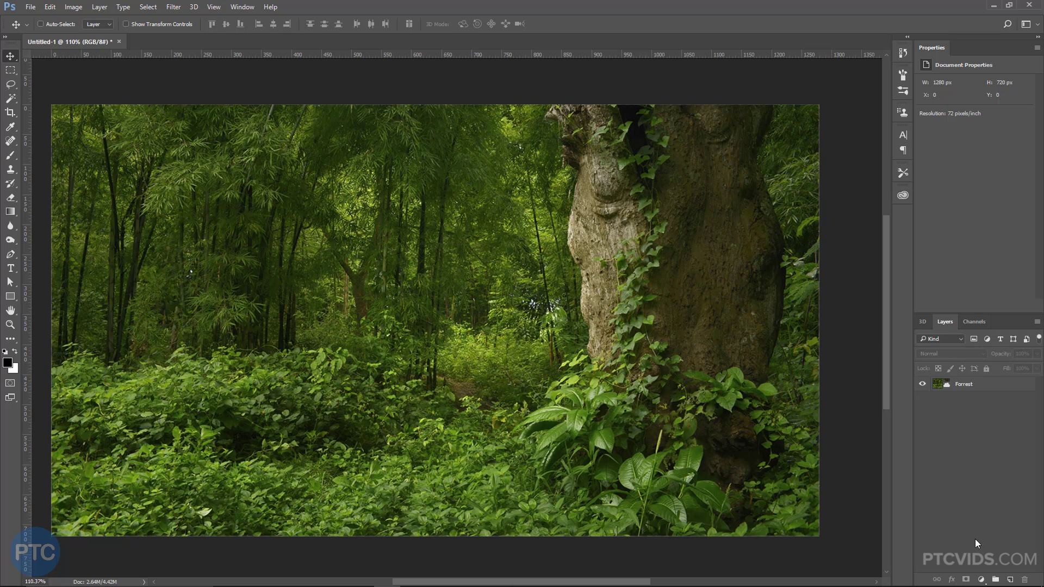
{"action": "left_click", "coordinate": [982, 580]}
{"action": "left_click", "coordinate": [959, 406]}
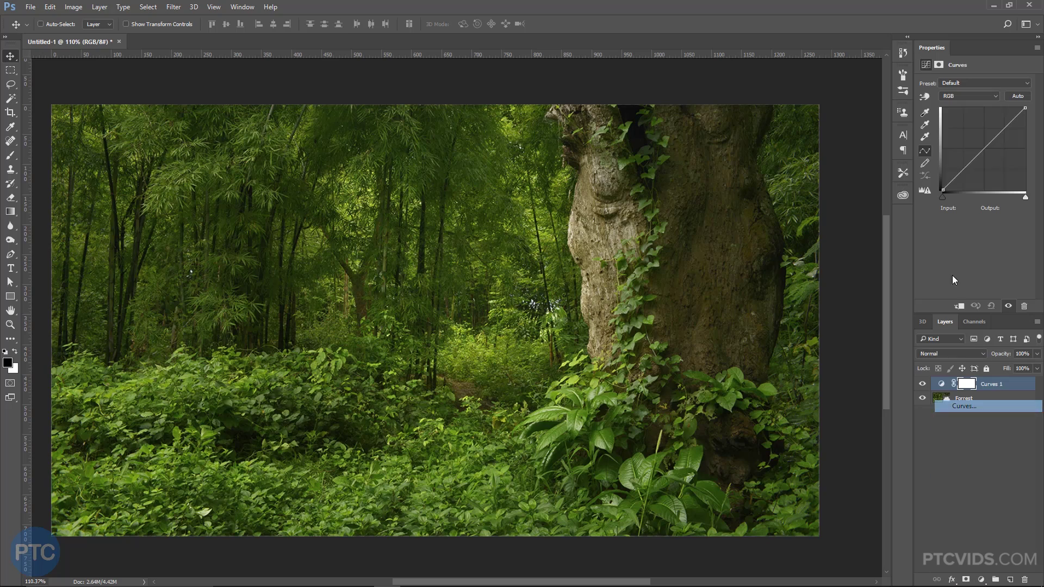
{"action": "mouse_move", "coordinate": [960, 172]}
{"action": "left_mouse_down"}
{"action": "mouse_move", "coordinate": [970, 176]}
{"action": "mouse_move", "coordinate": [987, 140]}
{"action": "left_mouse_up"}
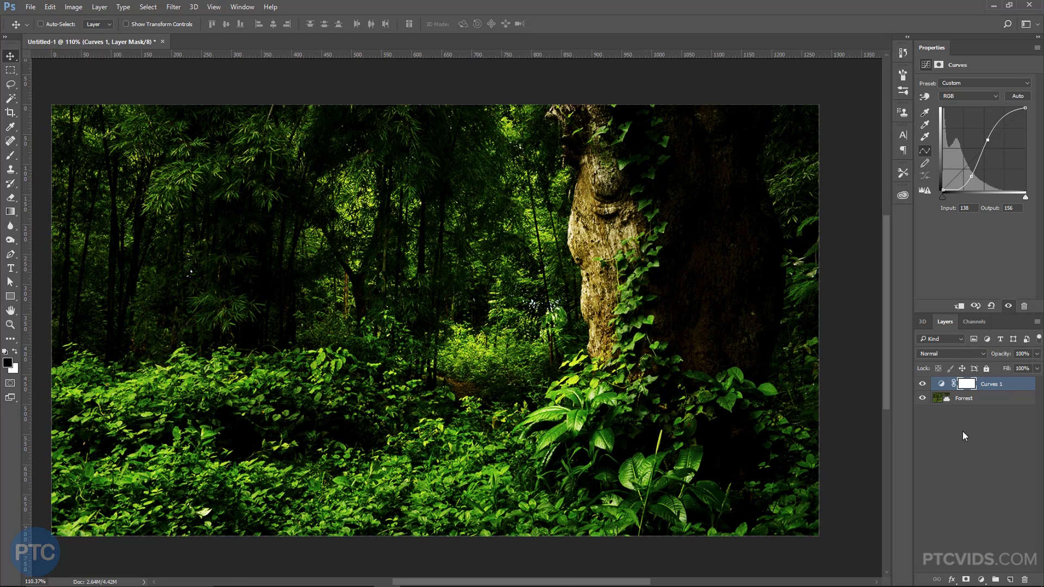
Give the Forrest layer a 9-pixel Gaussian Blur and open its Layer Style settings
{"action": "left_click", "coordinate": [944, 402]}
{"action": "left_click", "coordinate": [169, 11]}
{"action": "mouse_move", "coordinate": [179, 127]}
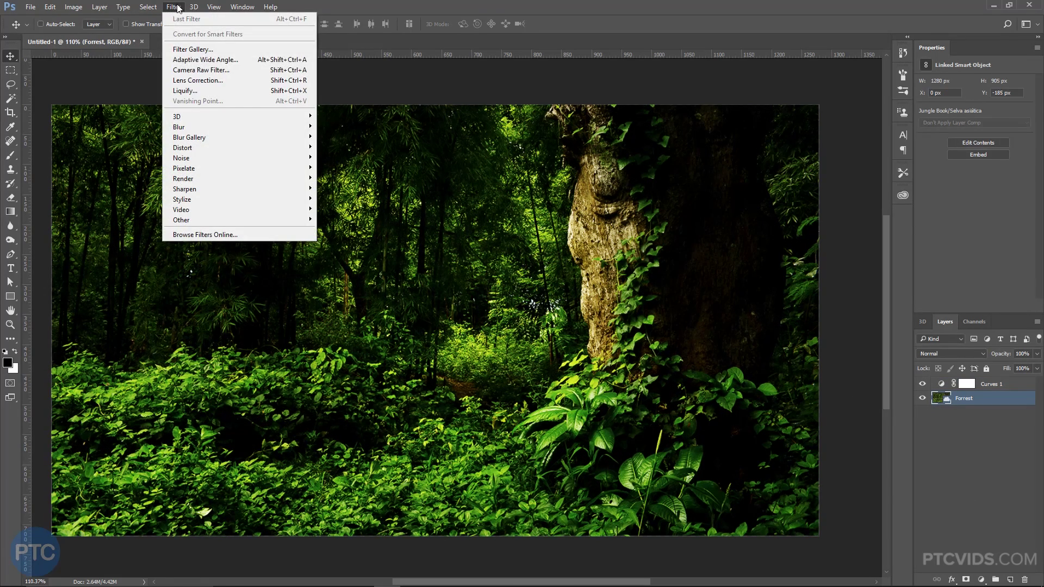
{"action": "left_click", "coordinate": [145, 171]}
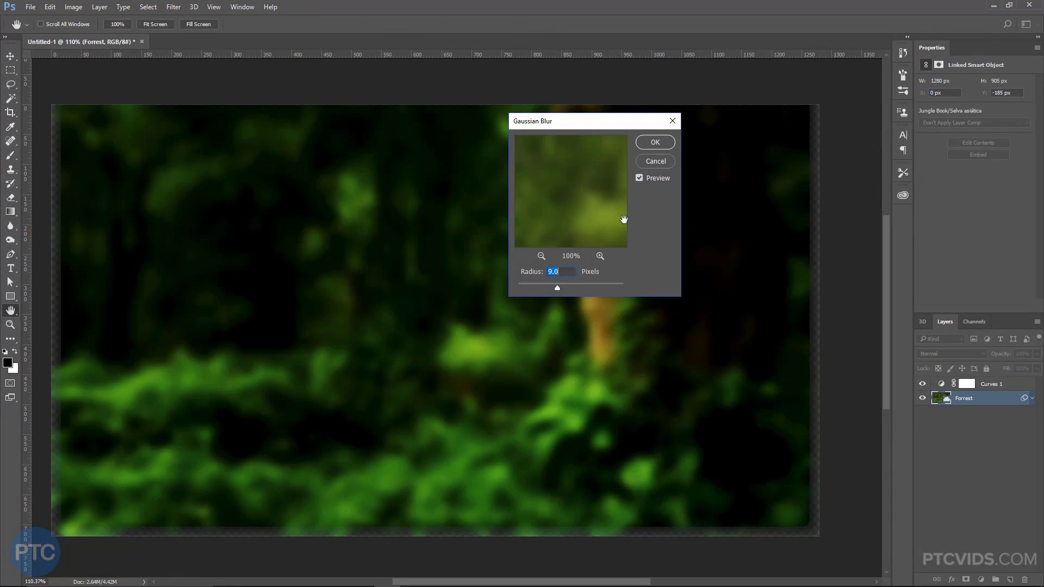
{"action": "left_click", "coordinate": [655, 142]}
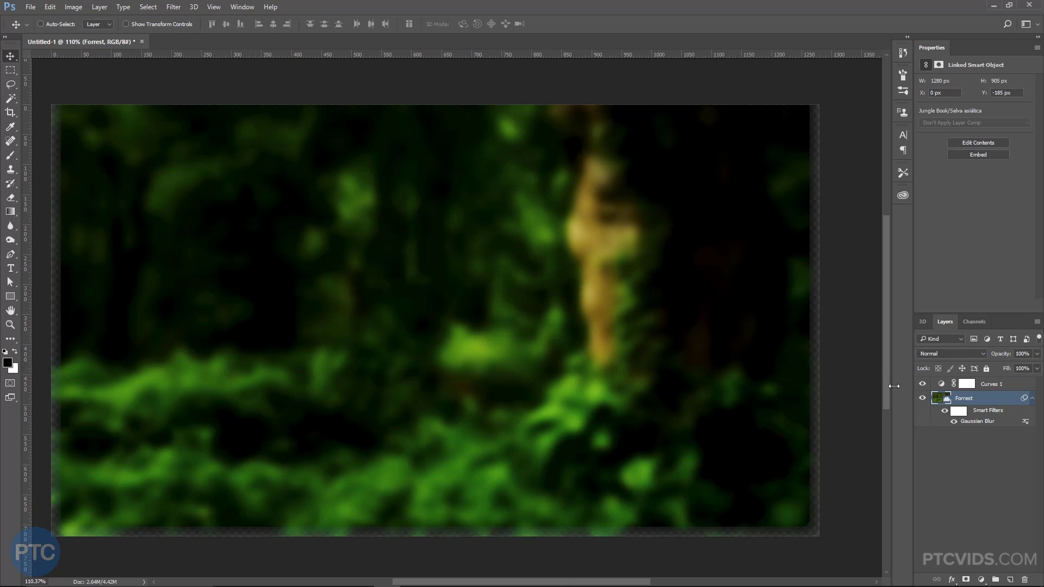
{"action": "double_click", "coordinate": [1014, 404]}
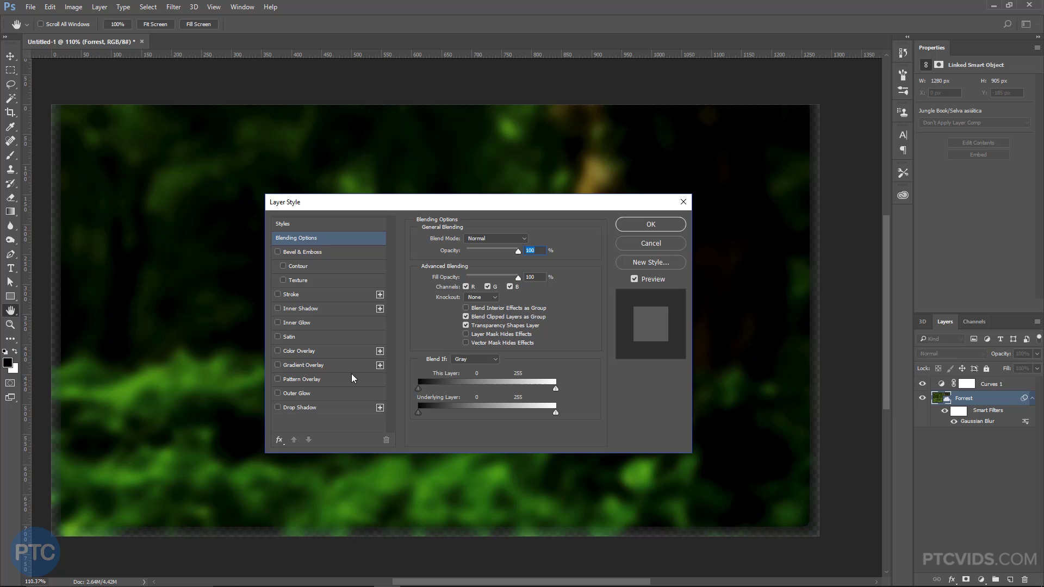
Add a blue Inner Shadow to Forrest, then save the document as tip.psd and close it
{"action": "left_click", "coordinate": [302, 309]}
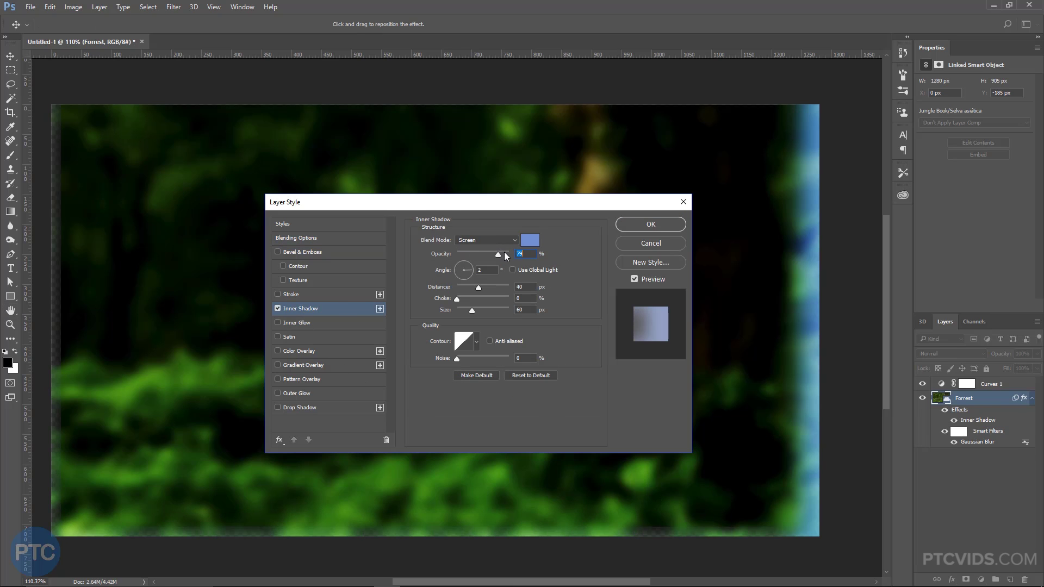
{"action": "left_click", "coordinate": [670, 223]}
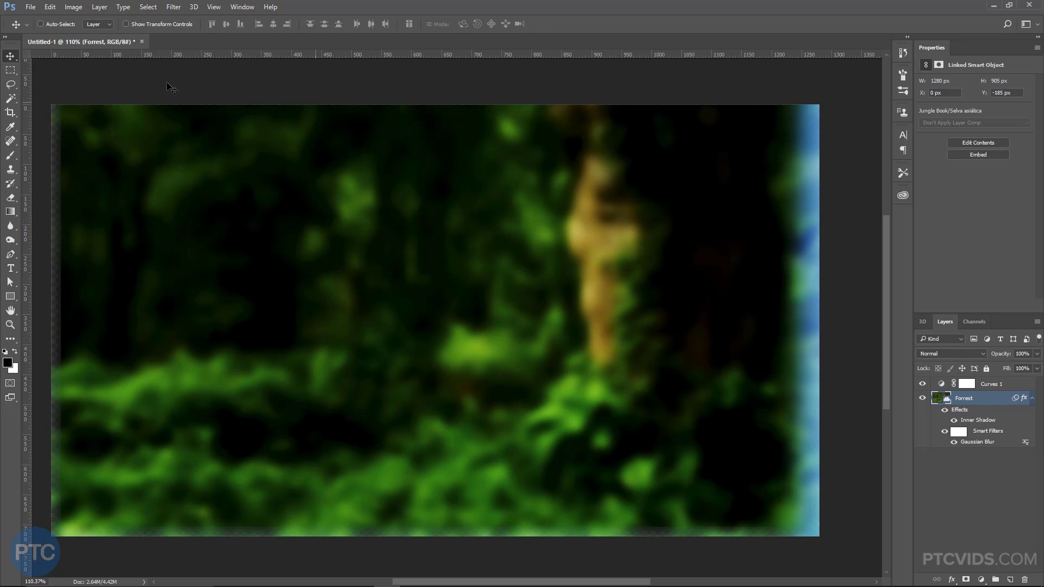
{"action": "left_click", "coordinate": [141, 43]}
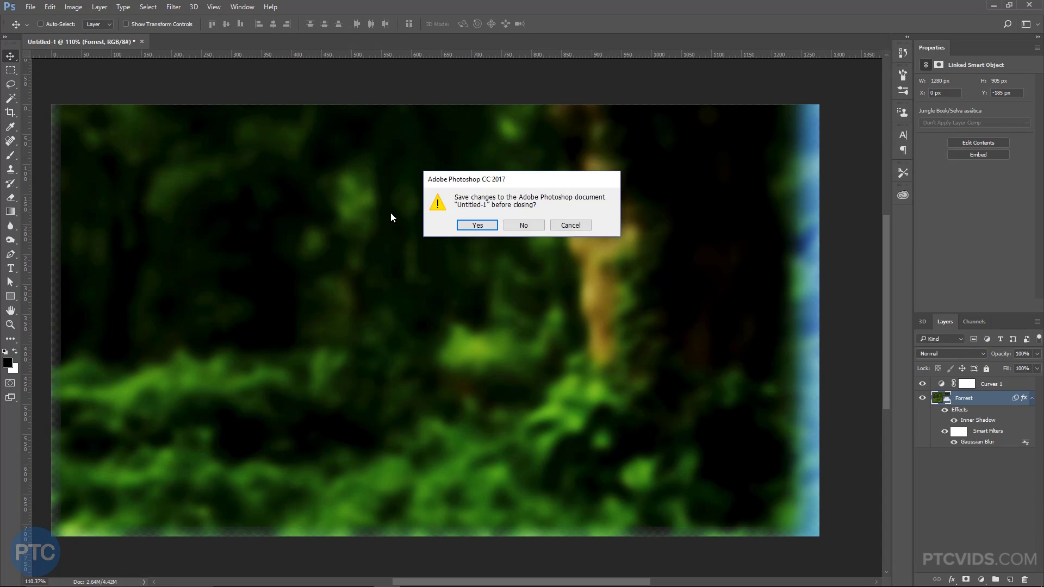
{"action": "left_click", "coordinate": [478, 228]}
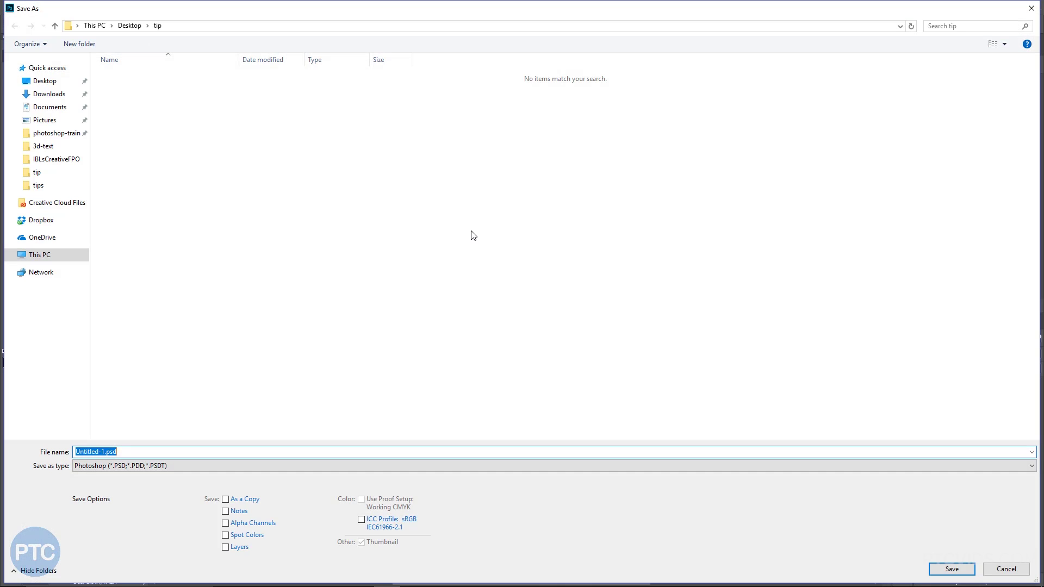
{"action": "type", "text": "tip"}
{"action": "key", "text": "Return"}
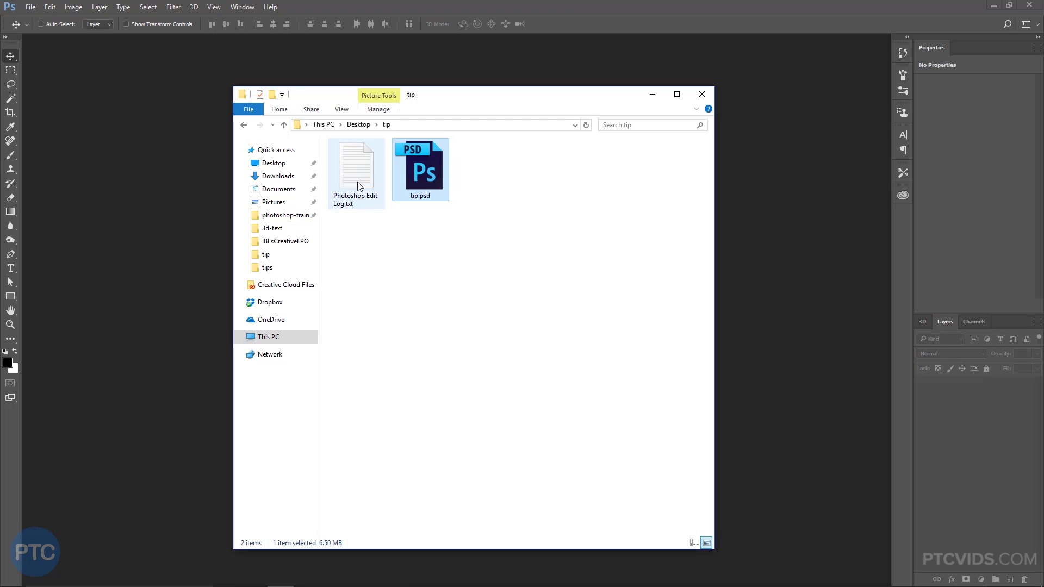
Open Photoshop Edit Log.txt in Notepad and highlight the Curves entry and the tip.psd save path
{"action": "left_click", "coordinate": [358, 182]}
{"action": "double_click", "coordinate": [356, 179]}
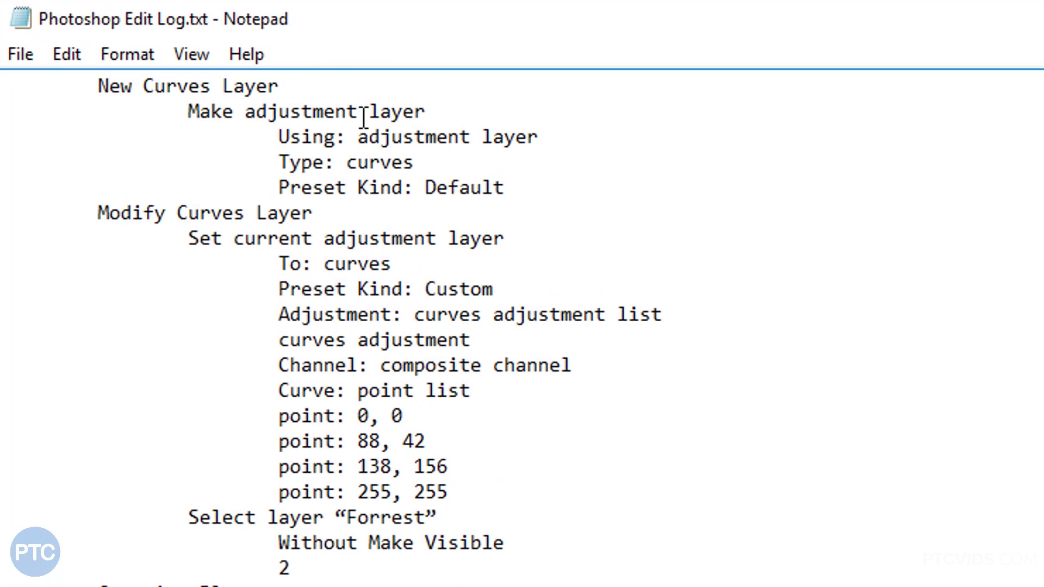
{"action": "left_click_drag", "start_coordinate": [312, 136], "coordinate": [529, 137]}
{"action": "left_click_drag", "start_coordinate": [348, 162], "coordinate": [448, 168]}
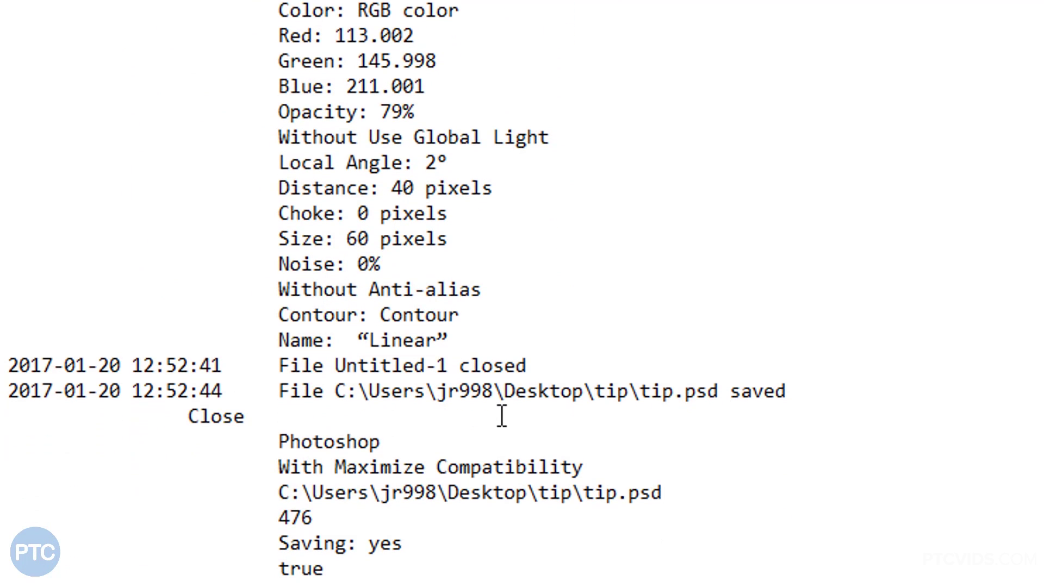
{"action": "mouse_move", "coordinate": [648, 391]}
{"action": "left_mouse_down"}
{"action": "mouse_move", "coordinate": [734, 392]}
{"action": "mouse_move", "coordinate": [341, 391]}
{"action": "left_mouse_up"}
{"action": "left_click", "coordinate": [343, 422]}
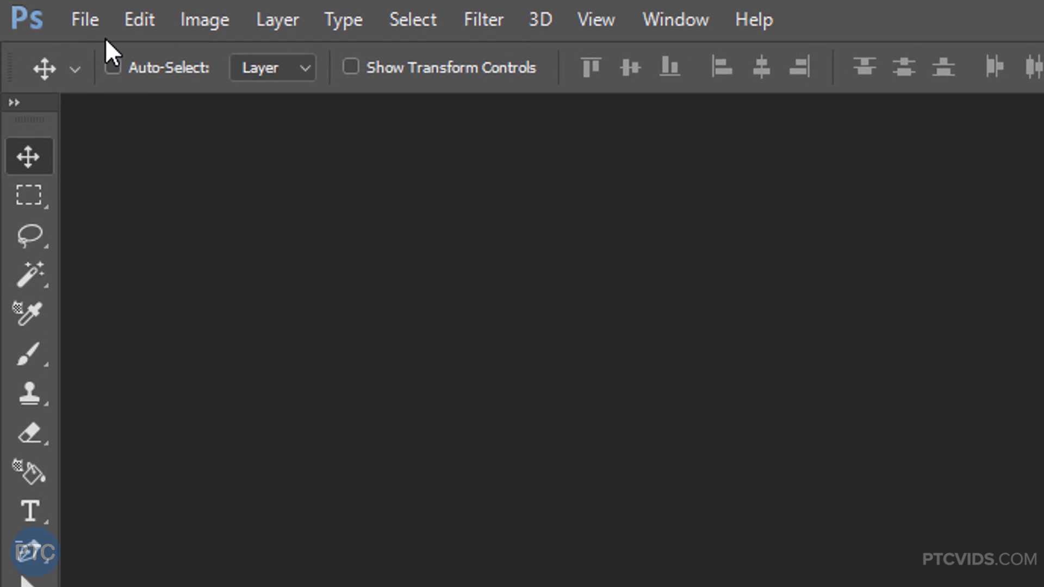
Open the-judges-final-01.psb and choose to read its composite data
{"action": "left_click", "coordinate": [31, 9]}
{"action": "left_click", "coordinate": [106, 82]}
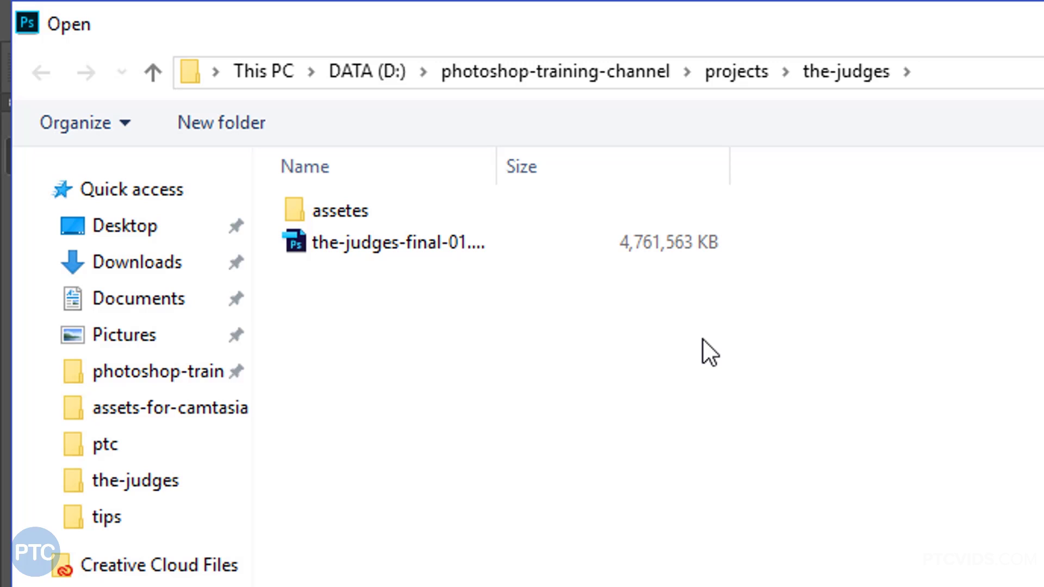
{"action": "left_click", "coordinate": [552, 255]}
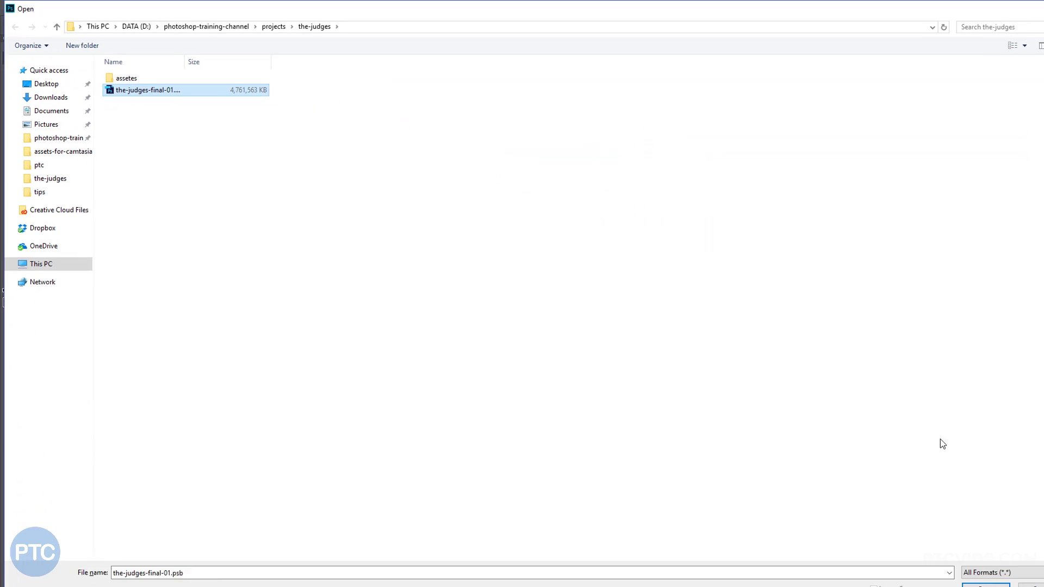
{"action": "left_click", "coordinate": [951, 569]}
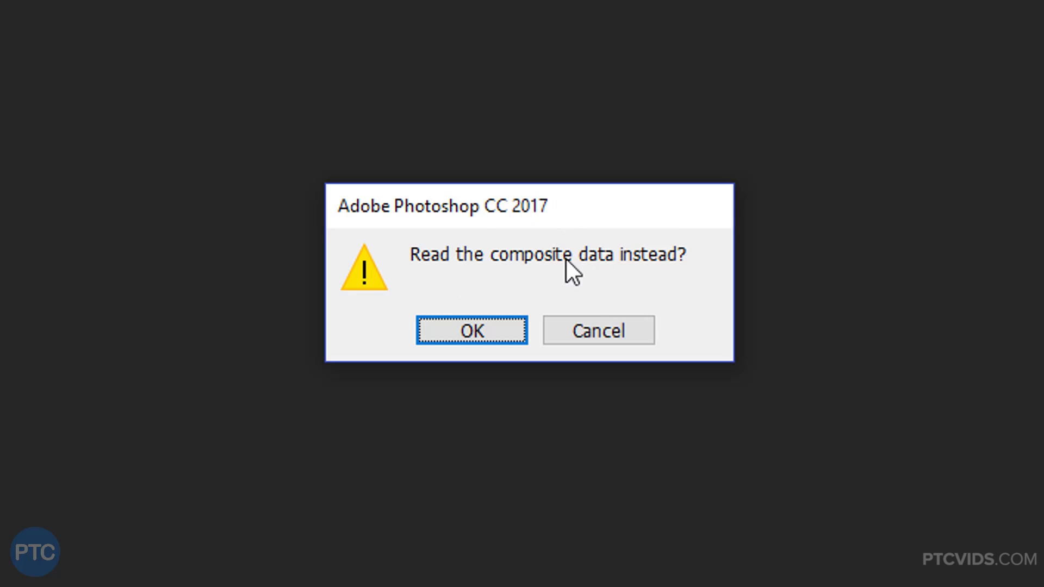
{"action": "left_click", "coordinate": [473, 331]}
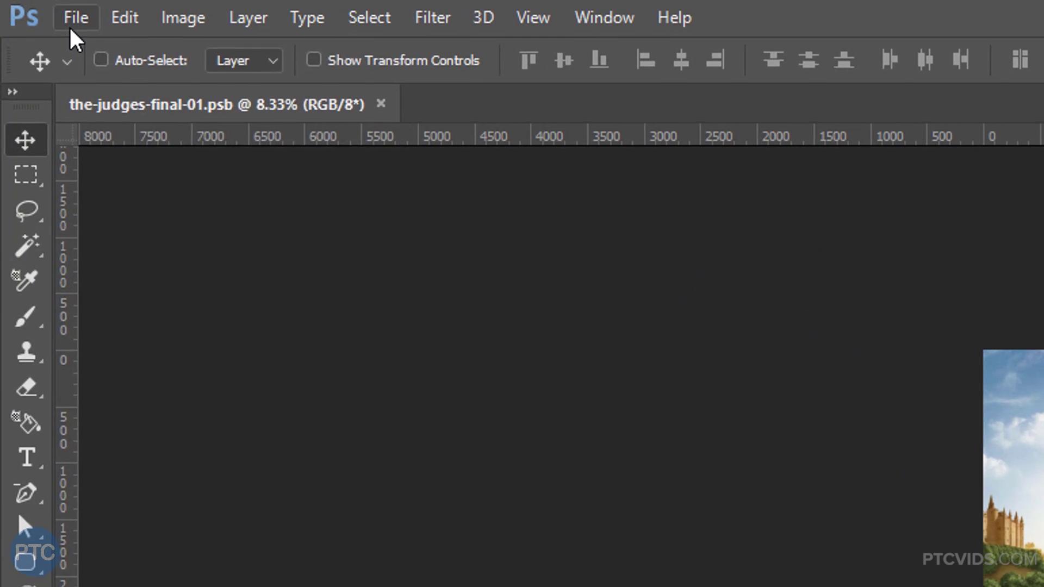
Open tippprotect.psd from the File menu
{"action": "left_click", "coordinate": [75, 21]}
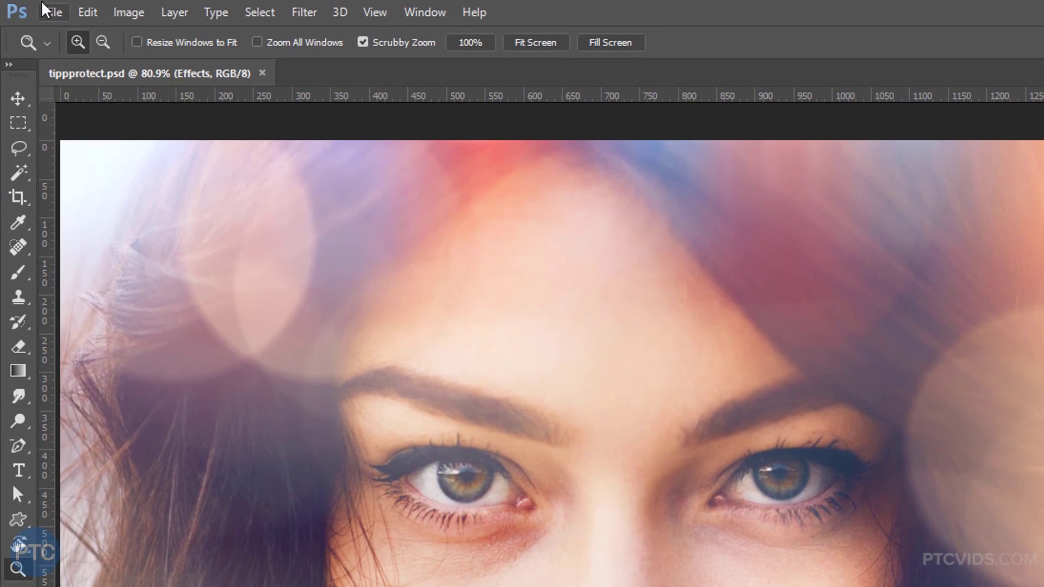
Save the portrait as tippprotect.pdf in Photoshop PDF format to reach the PDF settings
{"action": "left_click", "coordinate": [56, 13]}
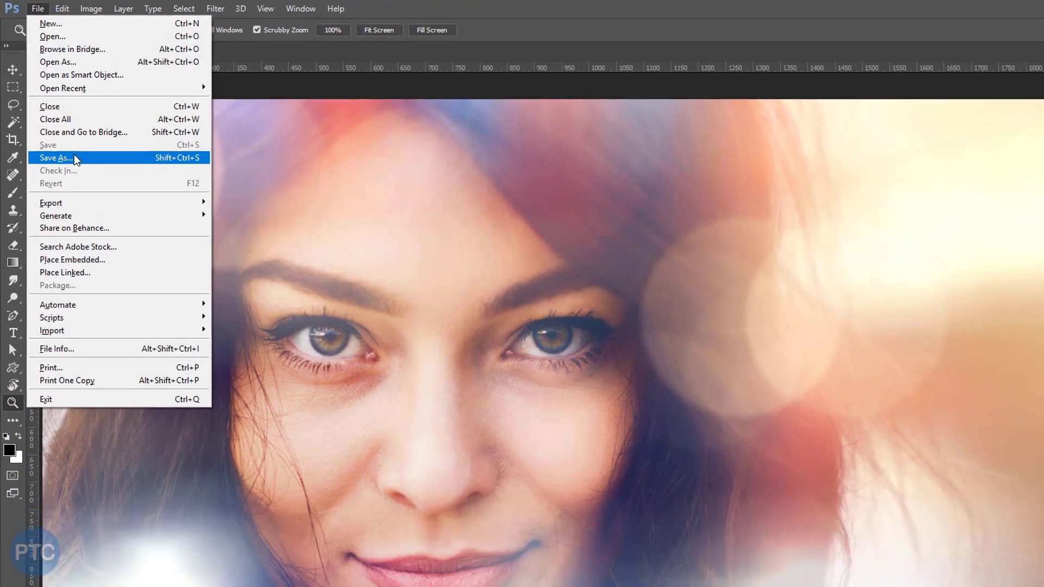
{"action": "left_click", "coordinate": [74, 157]}
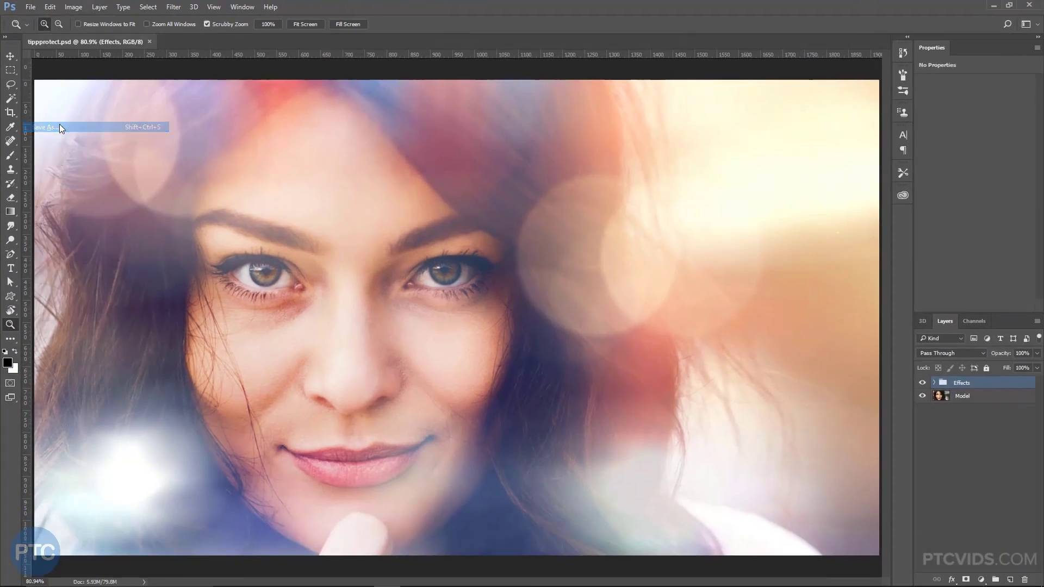
{"action": "left_click", "coordinate": [161, 467]}
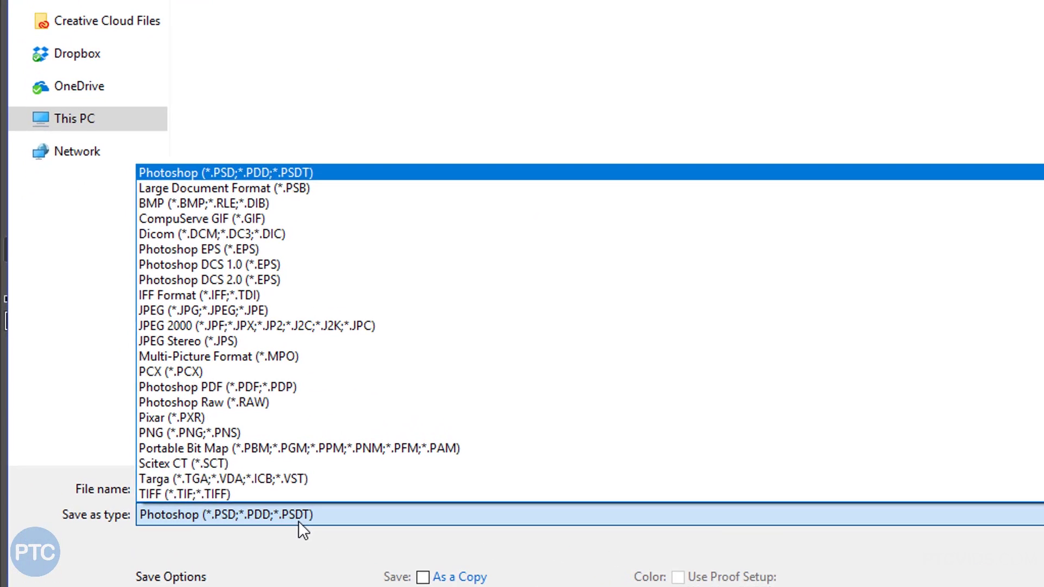
{"action": "left_click", "coordinate": [268, 390]}
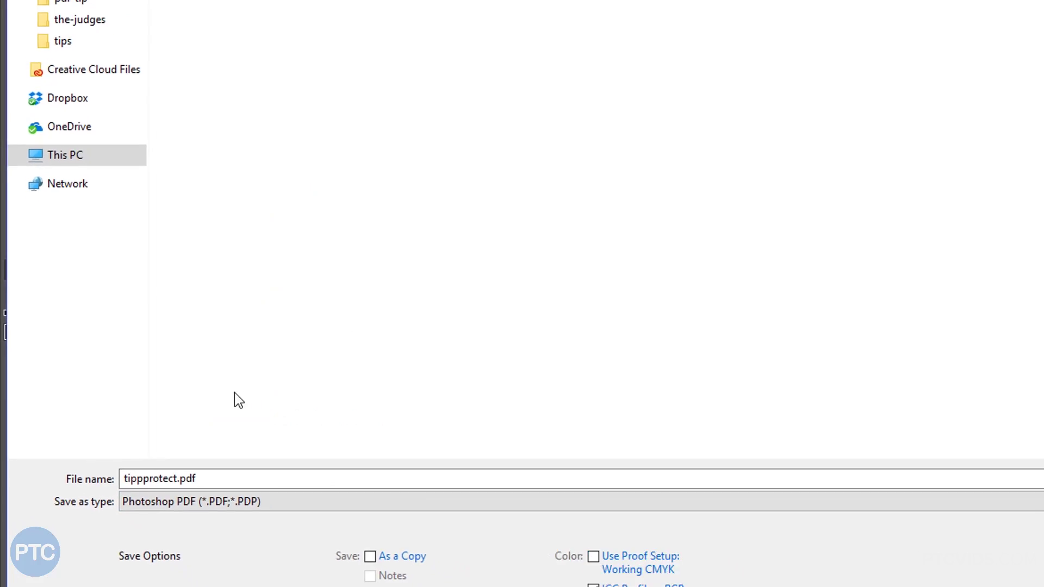
{"action": "left_click", "coordinate": [946, 566]}
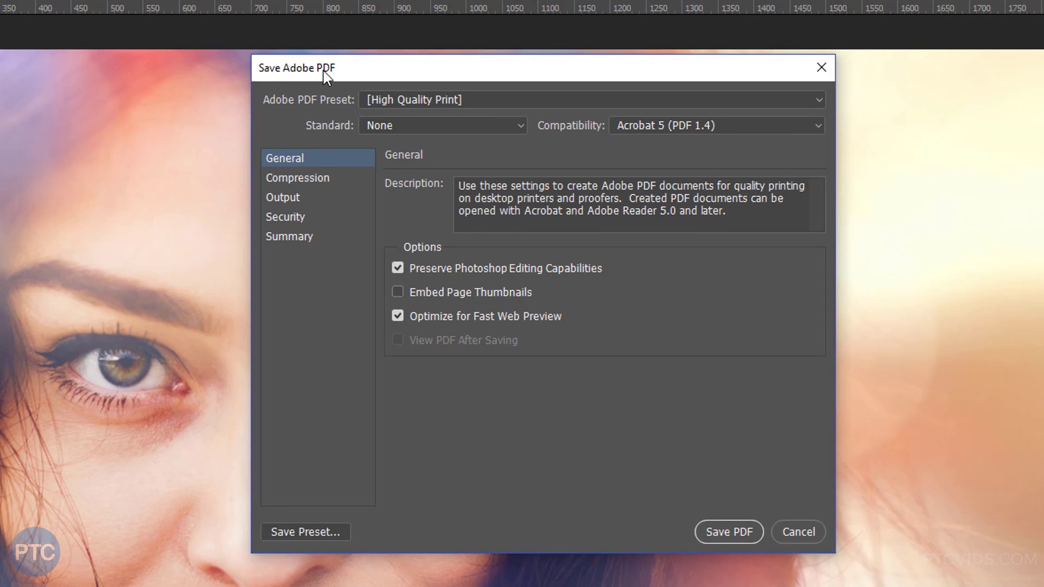
Add a Security permissions password restricting printing, editing and copying, then save the PDF
{"action": "left_click", "coordinate": [295, 218]}
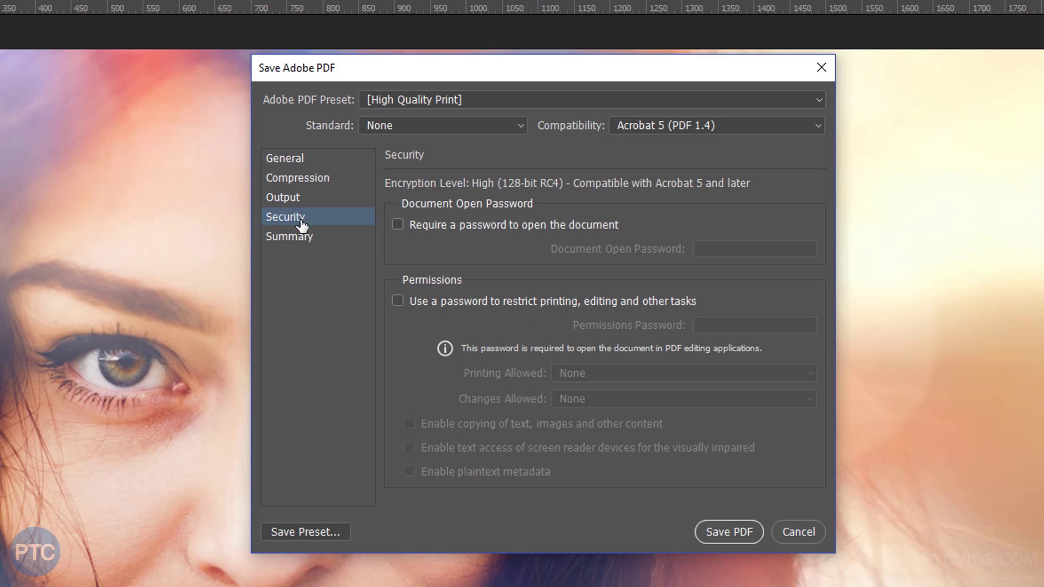
{"action": "left_click", "coordinate": [397, 300]}
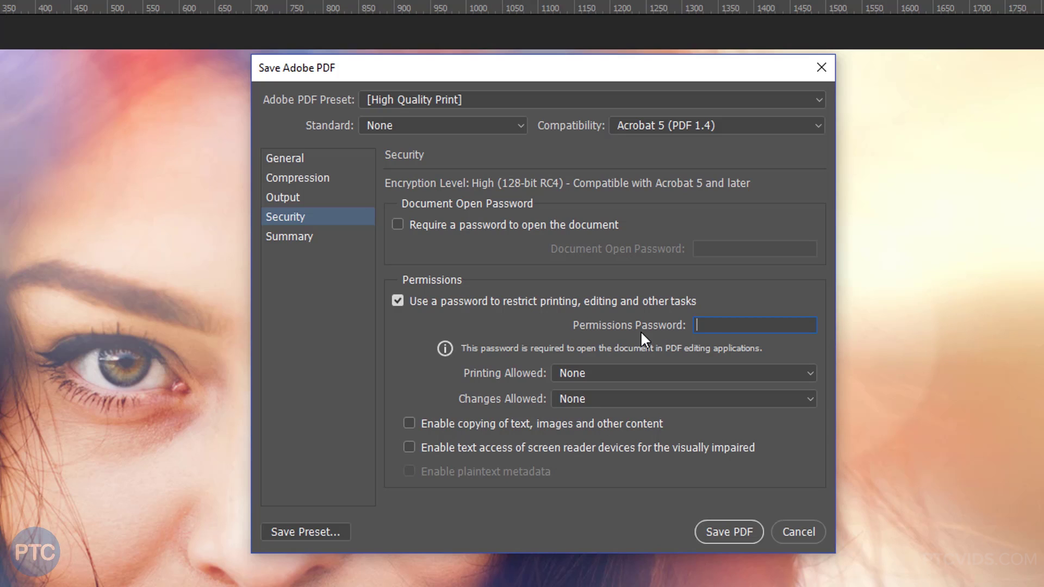
{"action": "type", "text": "****"}
{"action": "left_click", "coordinate": [721, 531]}
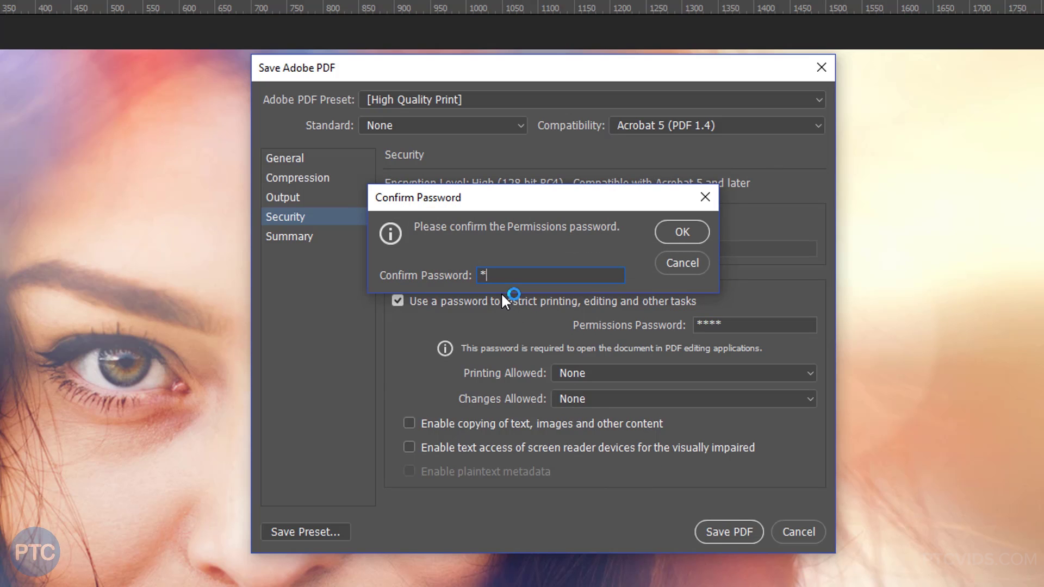
{"action": "type", "text": "***"}
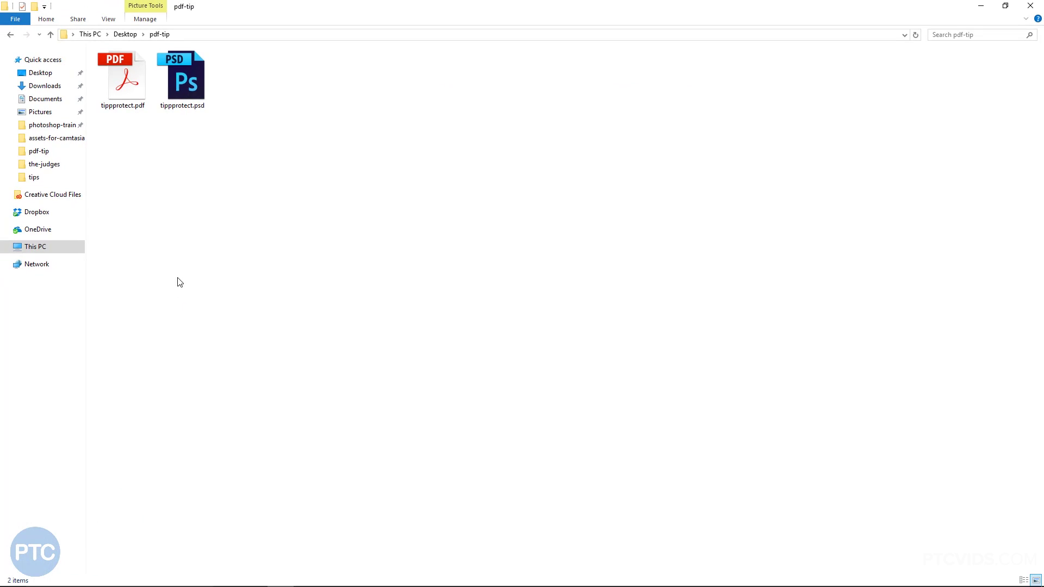
Open tippprotect.pdf in Acrobat and confirm Edit Image requires the permissions password
{"action": "double_click", "coordinate": [132, 89]}
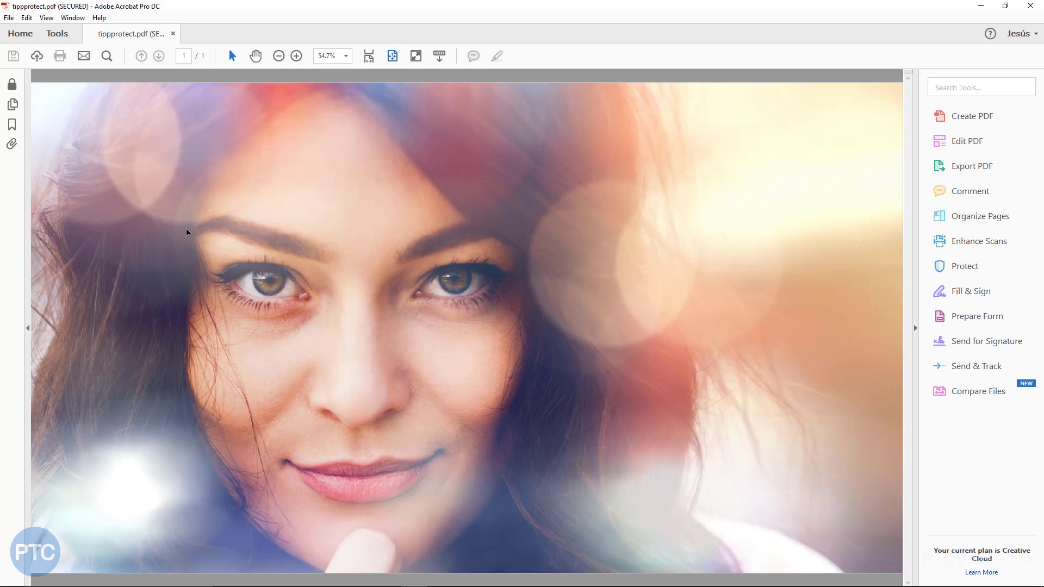
{"action": "right_click", "coordinate": [183, 231]}
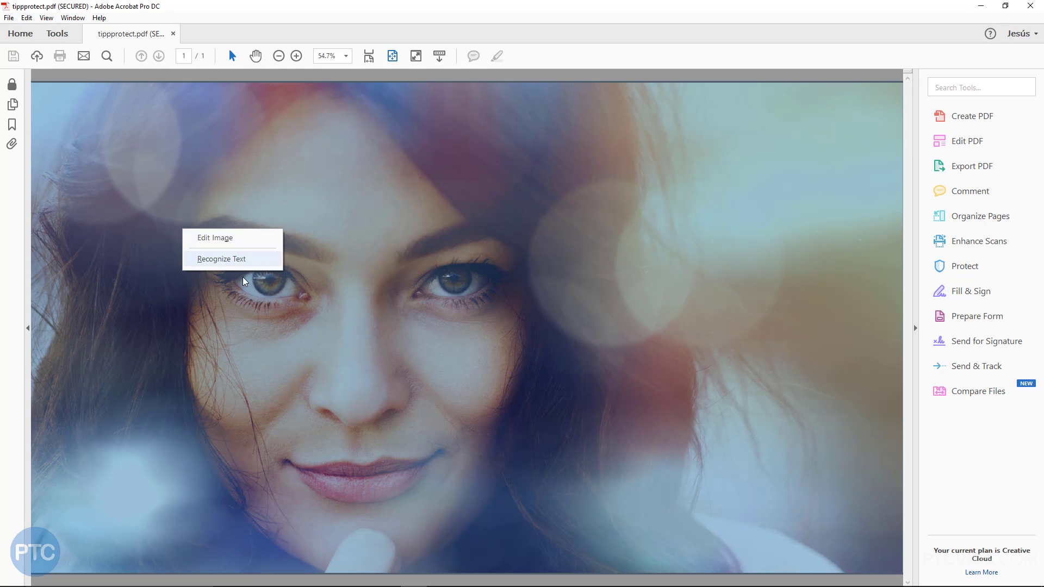
{"action": "left_click", "coordinate": [217, 244]}
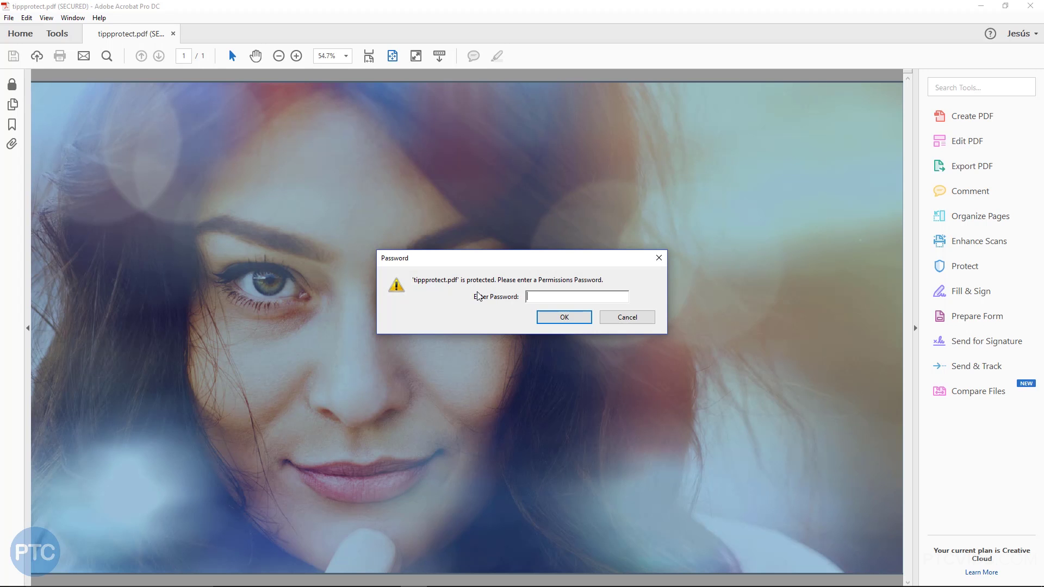
{"action": "left_click", "coordinate": [630, 319]}
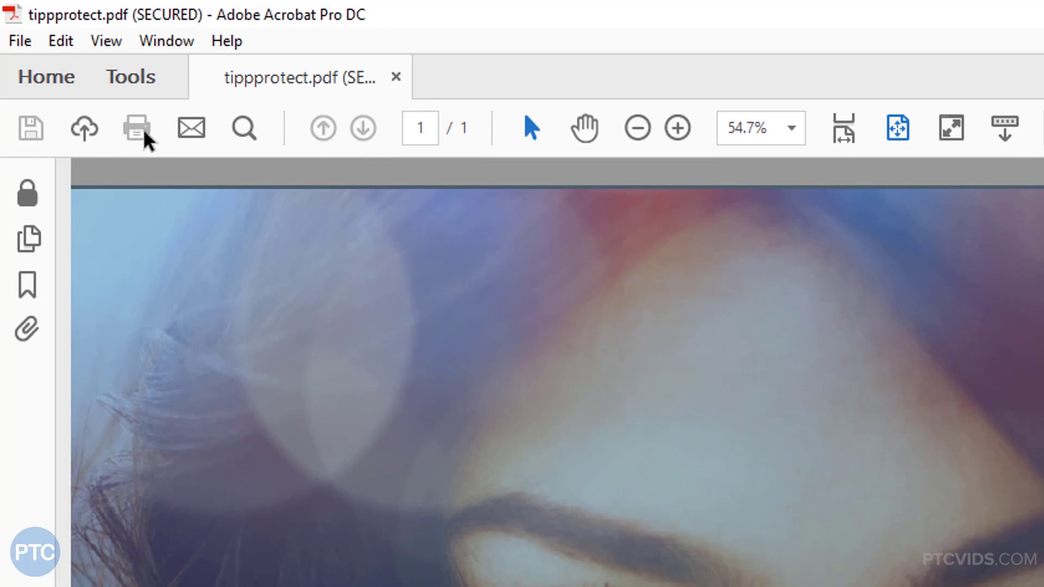
{"action": "left_click", "coordinate": [21, 43]}
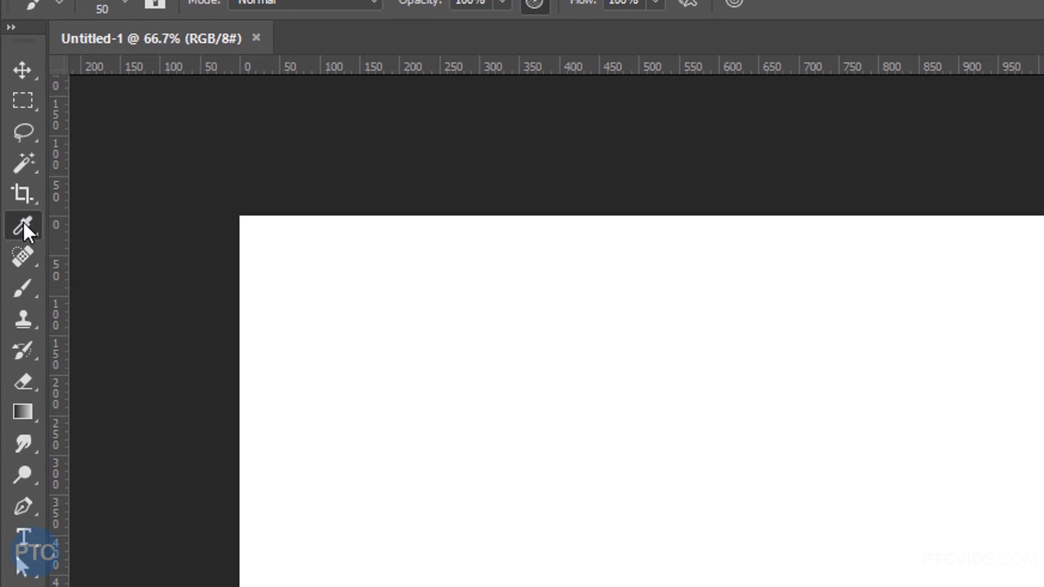
Choose the Eyedropper Tool and sample white from the Untitled-1 canvas
{"action": "left_click", "coordinate": [12, 127]}
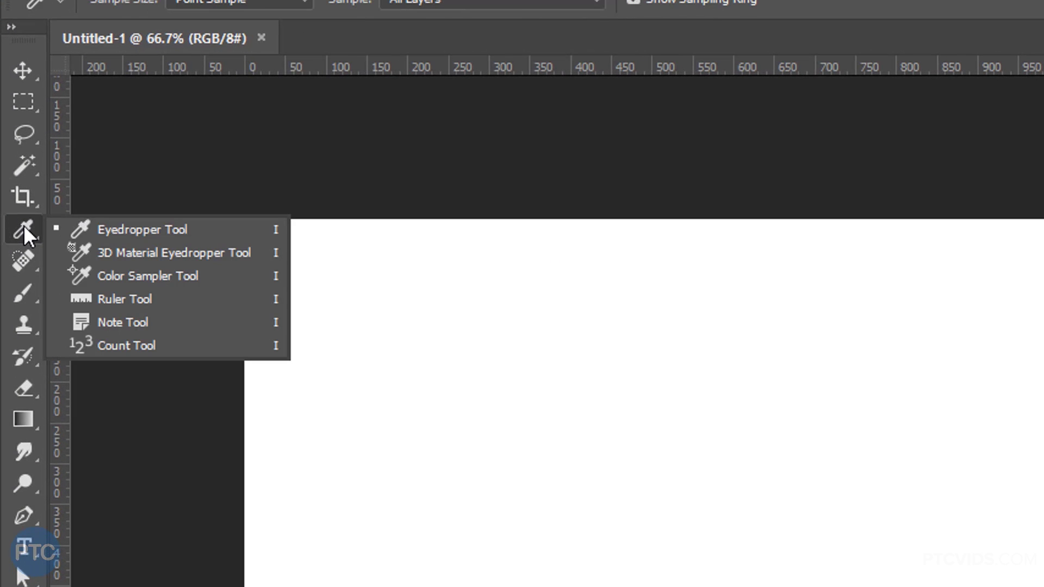
{"action": "left_click", "coordinate": [71, 229]}
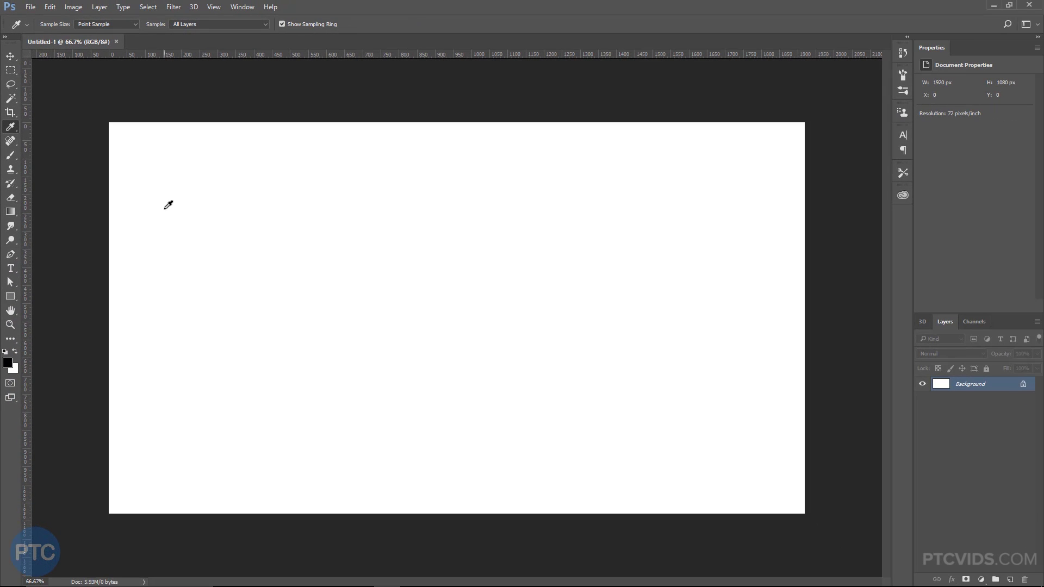
{"action": "left_click", "coordinate": [379, 210]}
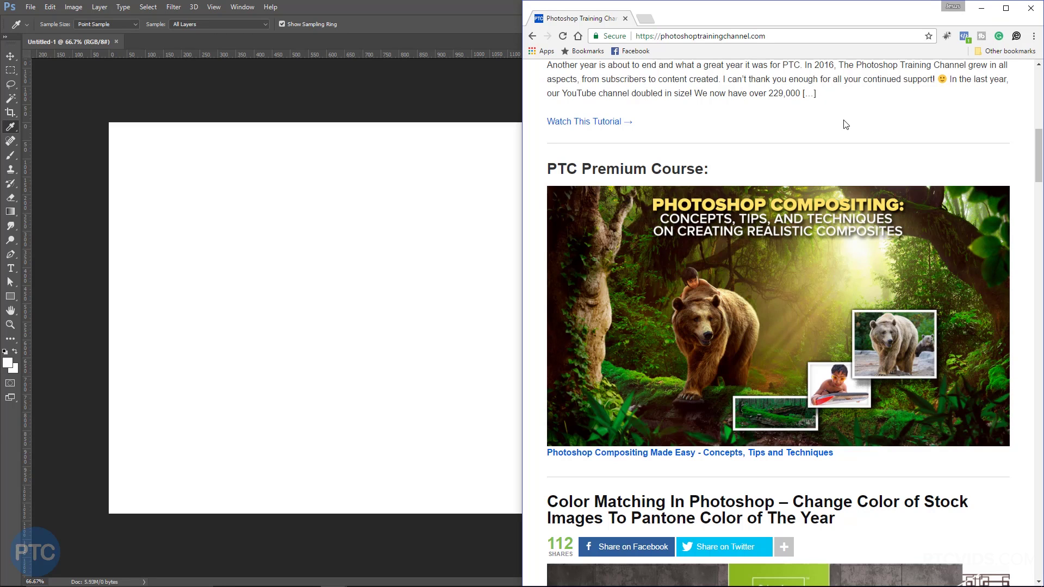
Drag the Eyedropper from the canvas onto the browser's bear photo and Twitter button to sample colours
{"action": "left_click", "coordinate": [409, 134]}
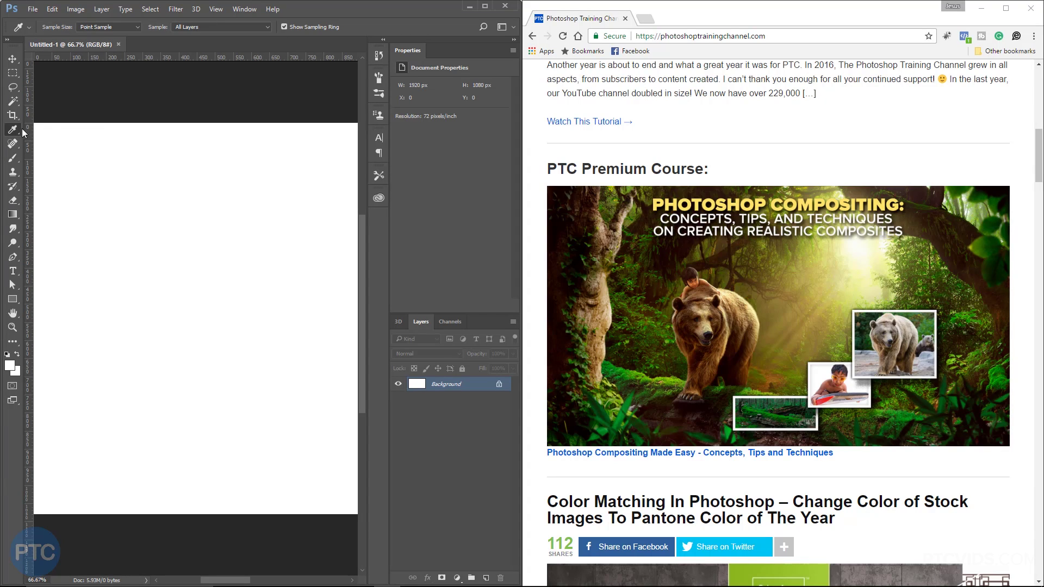
{"action": "mouse_move", "coordinate": [170, 199]}
{"action": "left_mouse_down"}
{"action": "mouse_move", "coordinate": [155, 197]}
{"action": "mouse_move", "coordinate": [235, 299]}
{"action": "mouse_move", "coordinate": [568, 305]}
{"action": "mouse_move", "coordinate": [718, 330]}
{"action": "left_mouse_up"}
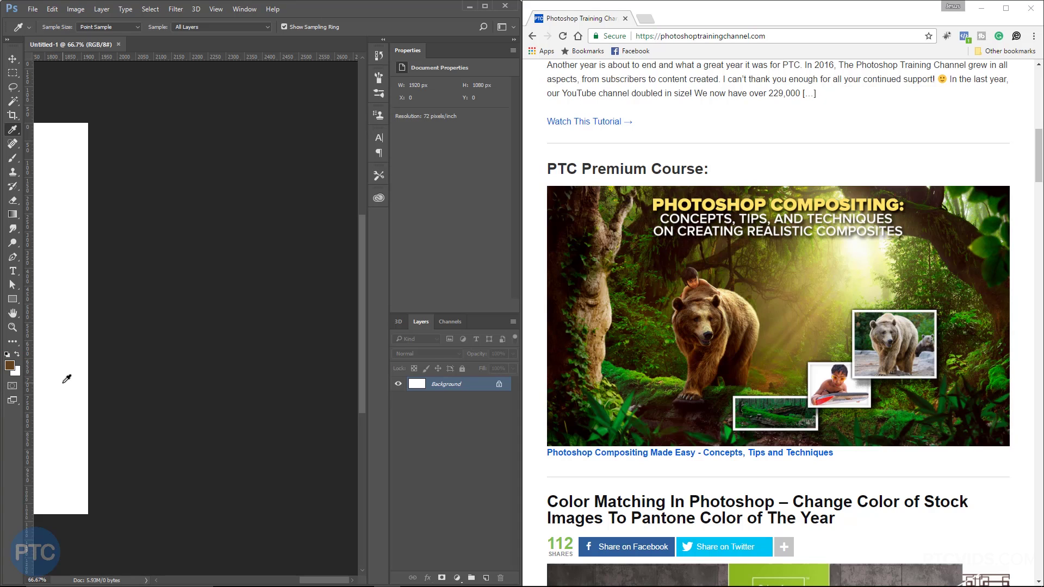
{"action": "double_click", "coordinate": [13, 315]}
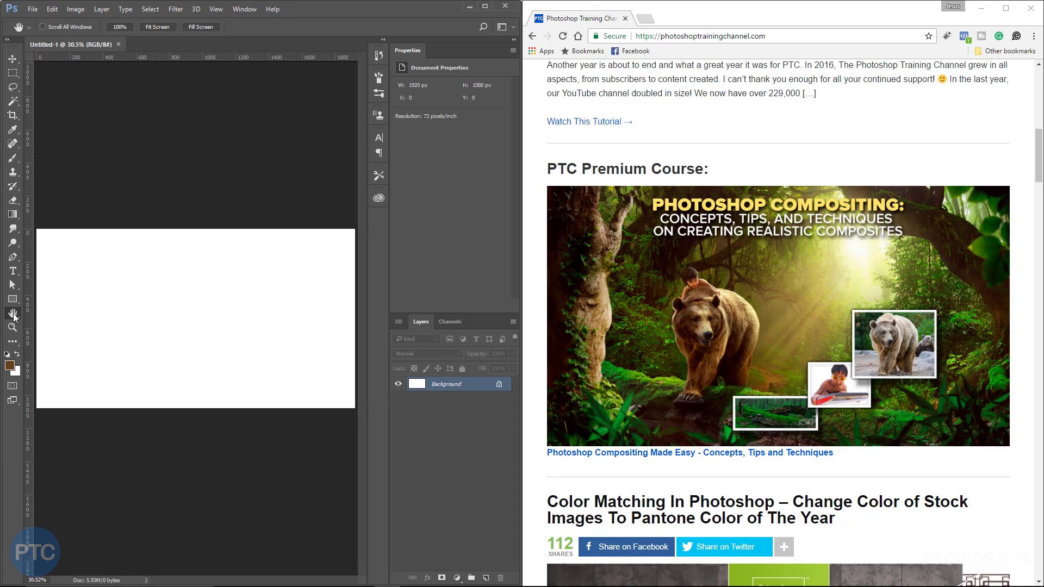
{"action": "left_click", "coordinate": [12, 131]}
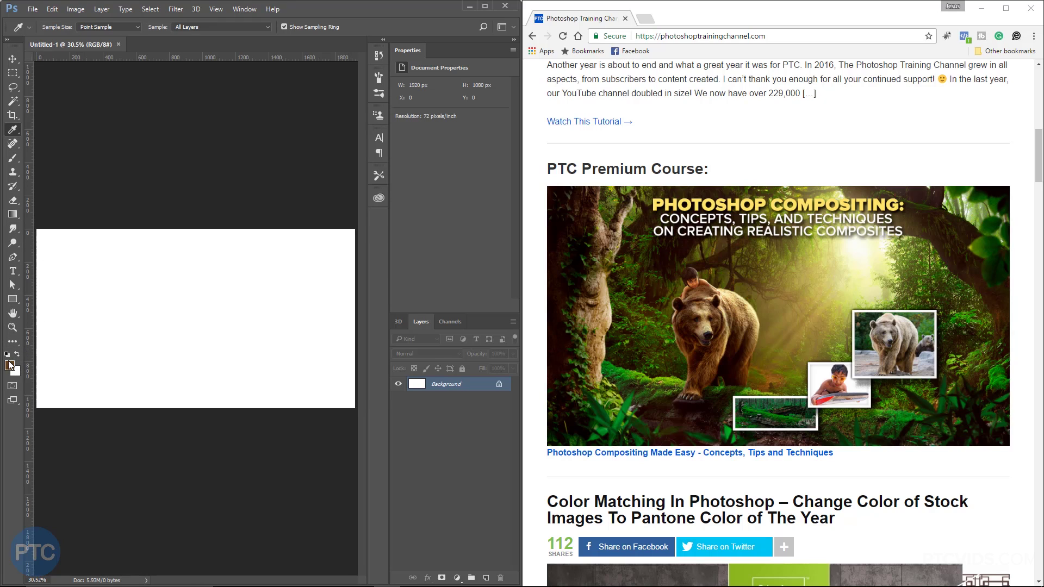
{"action": "left_click_drag", "start_coordinate": [112, 349], "coordinate": [692, 375]}
{"action": "mouse_move", "coordinate": [691, 375]}
{"action": "left_mouse_down"}
{"action": "mouse_move", "coordinate": [614, 317]}
{"action": "mouse_move", "coordinate": [674, 540]}
{"action": "left_mouse_up"}
{"action": "mouse_move", "coordinate": [675, 539]}
{"action": "left_mouse_down"}
{"action": "mouse_move", "coordinate": [765, 544]}
{"action": "mouse_move", "coordinate": [758, 566]}
{"action": "left_mouse_up"}
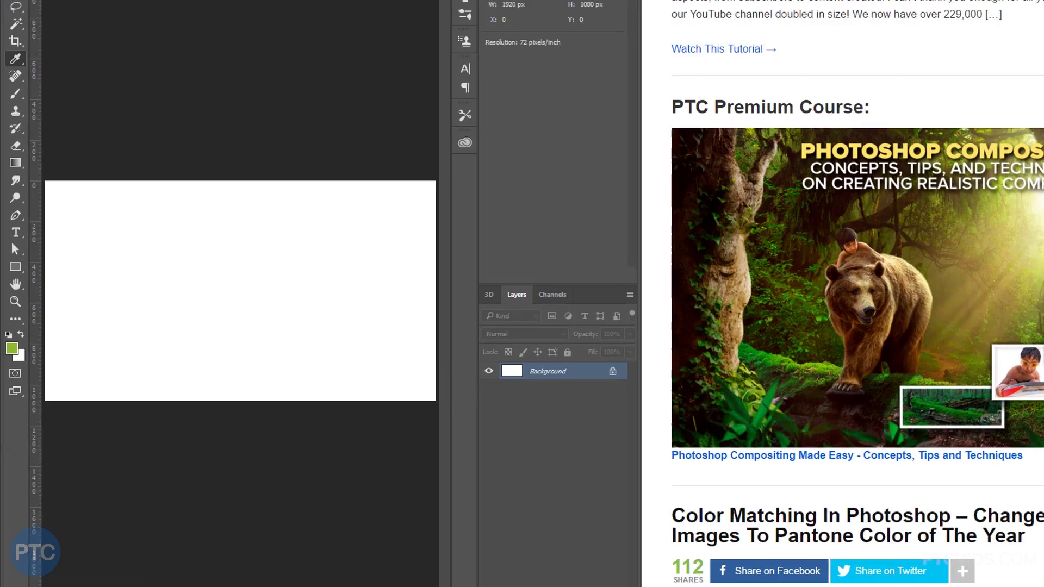